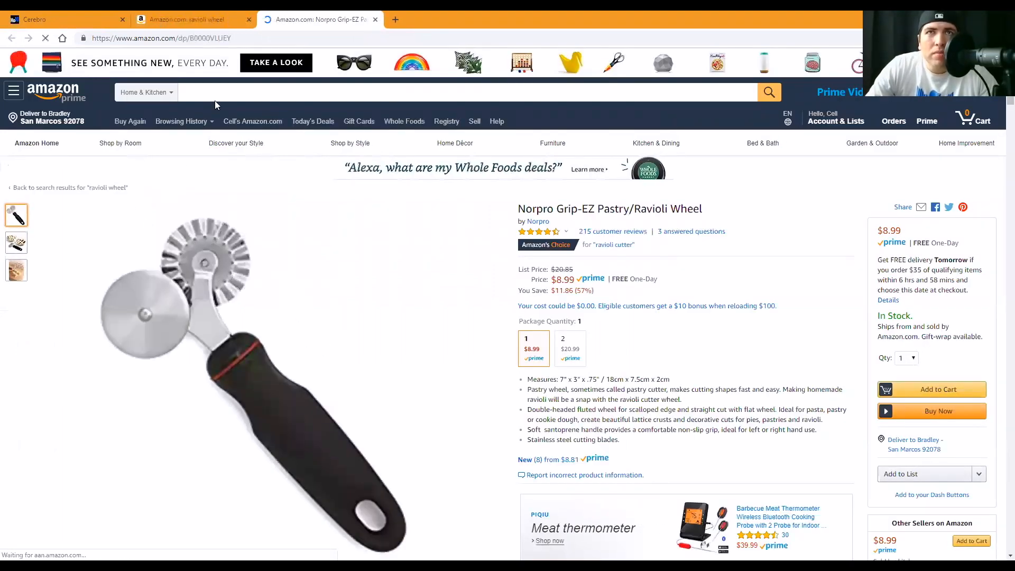
left_click(91, 20)
left_click(115, 144)
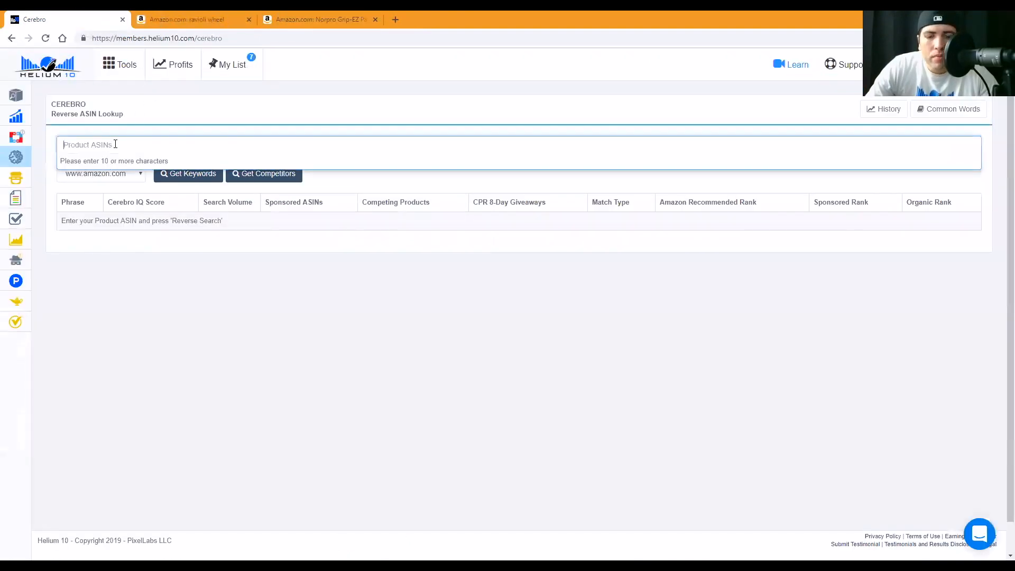
type("B0000VLUEY")
key("Return")
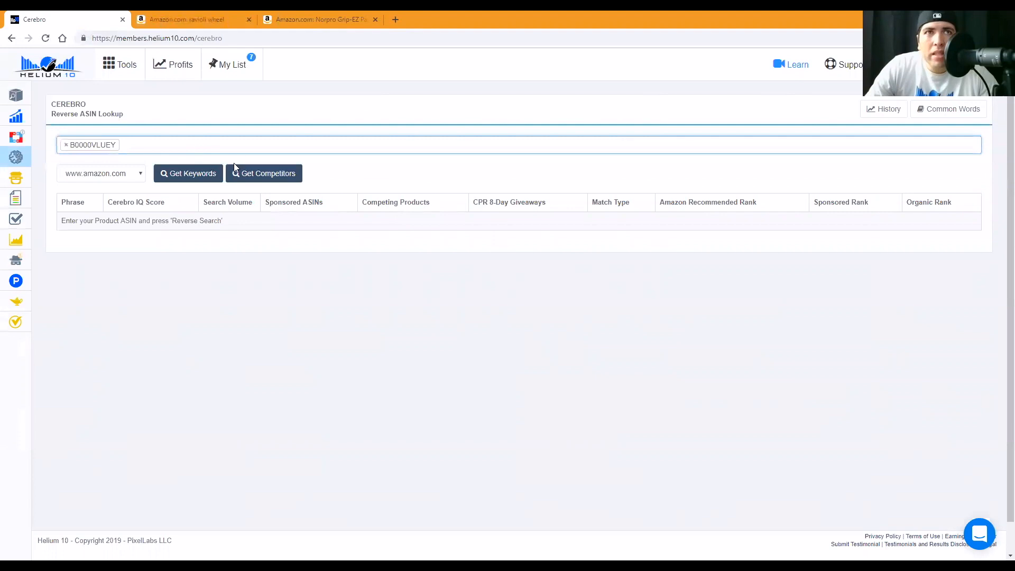
left_click(294, 19)
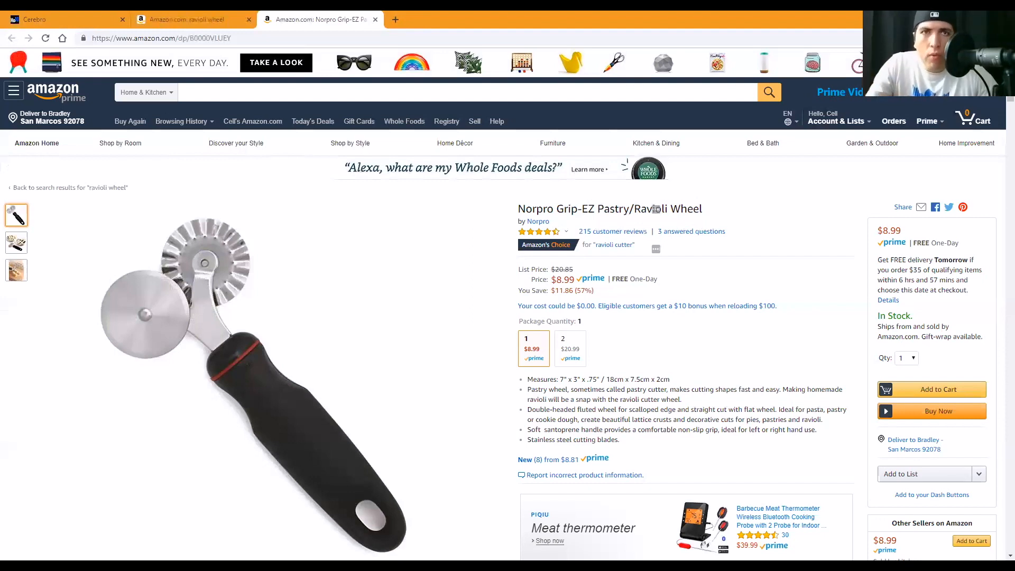
left_click(56, 19)
left_click(194, 175)
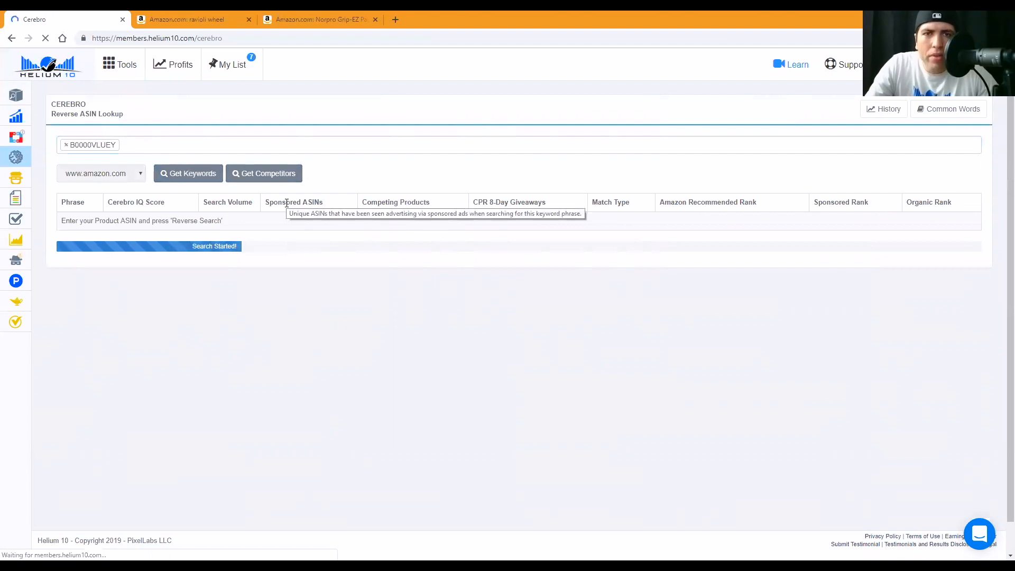
Close the Xray overlay on the Amazon "ravioli wheel" results and browse the product listings through to page 3
left_click(205, 24)
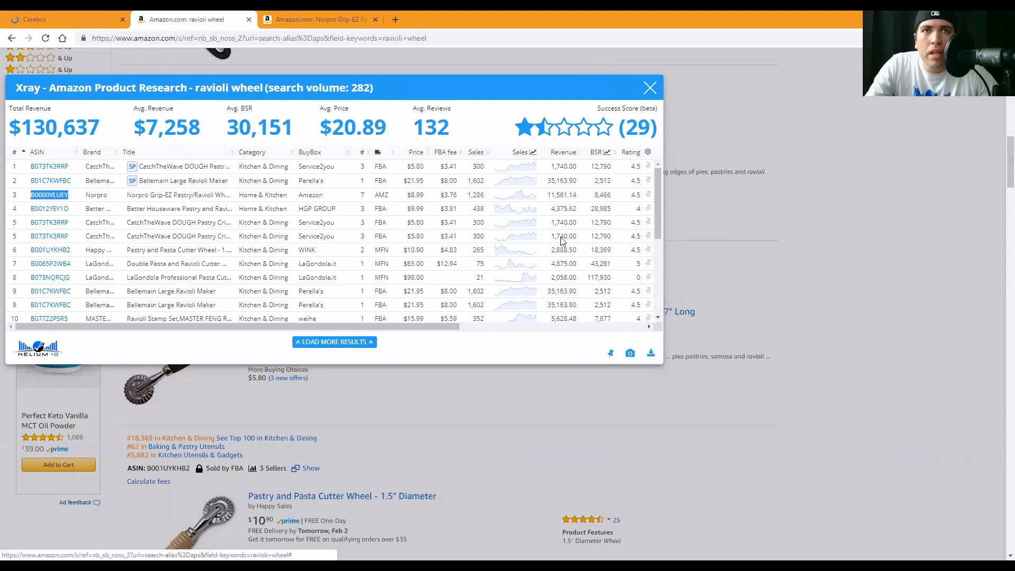
left_click(655, 90)
scroll(333, 332, "up", 6)
scroll(333, 332, "up", 7)
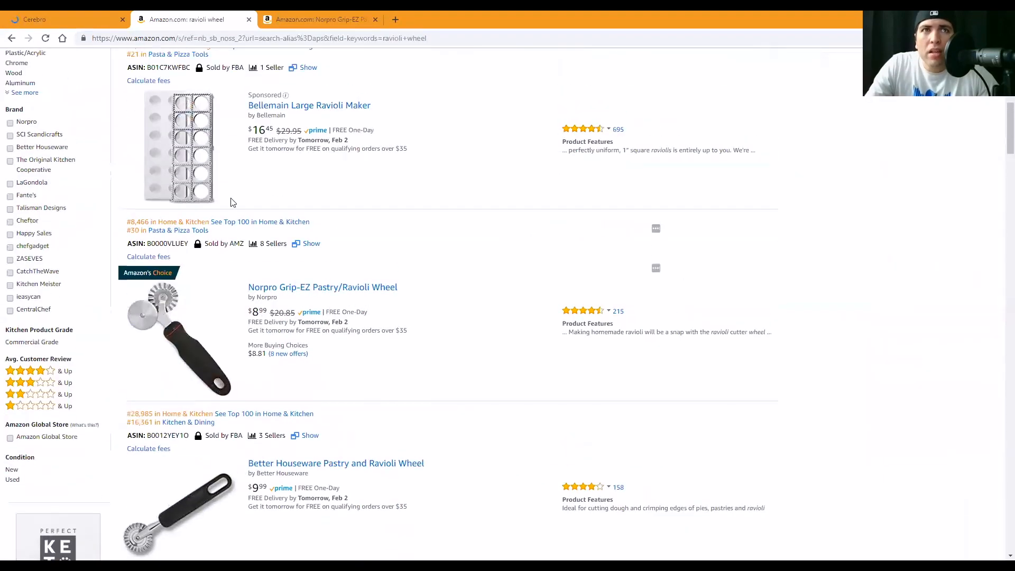
scroll(329, 182, "up", 2)
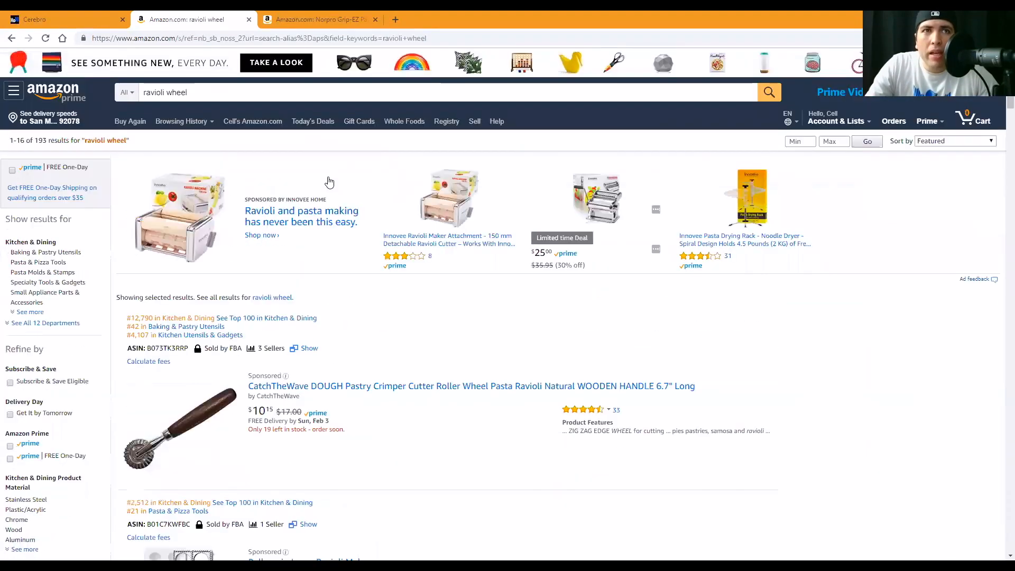
scroll(217, 182, "down", 10)
scroll(247, 339, "down", 8)
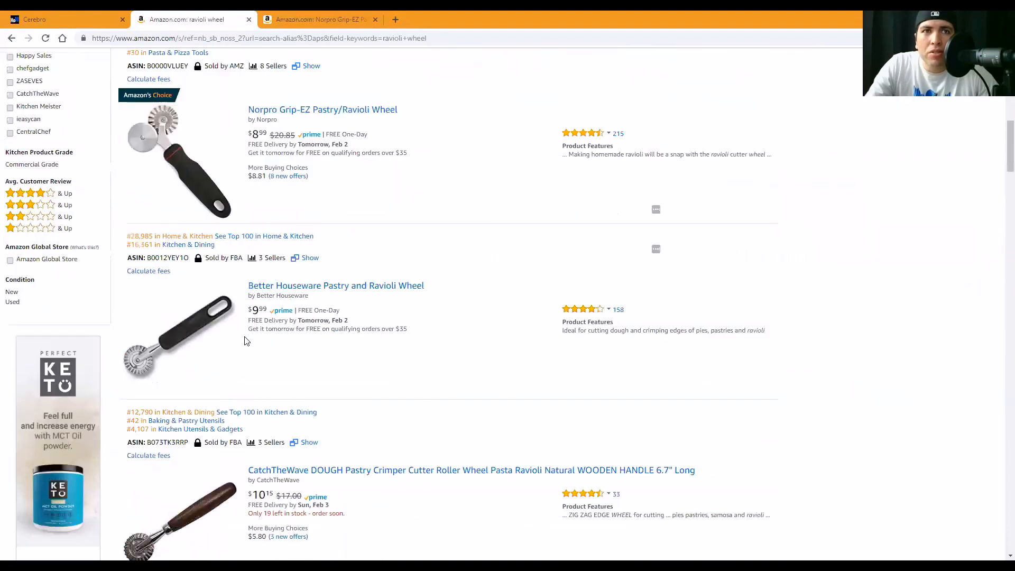
scroll(292, 370, "down", 16)
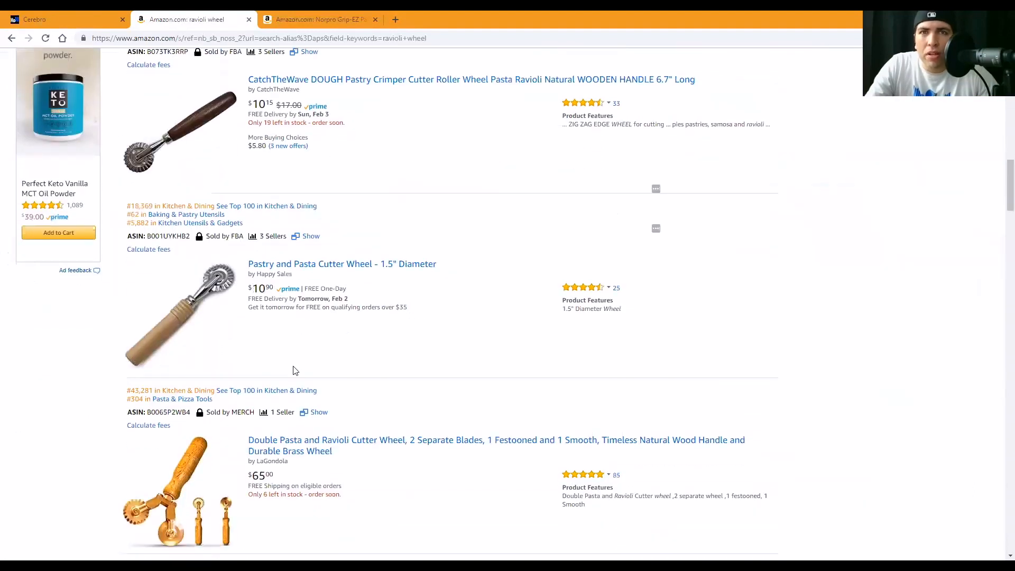
scroll(567, 411, "down", 16)
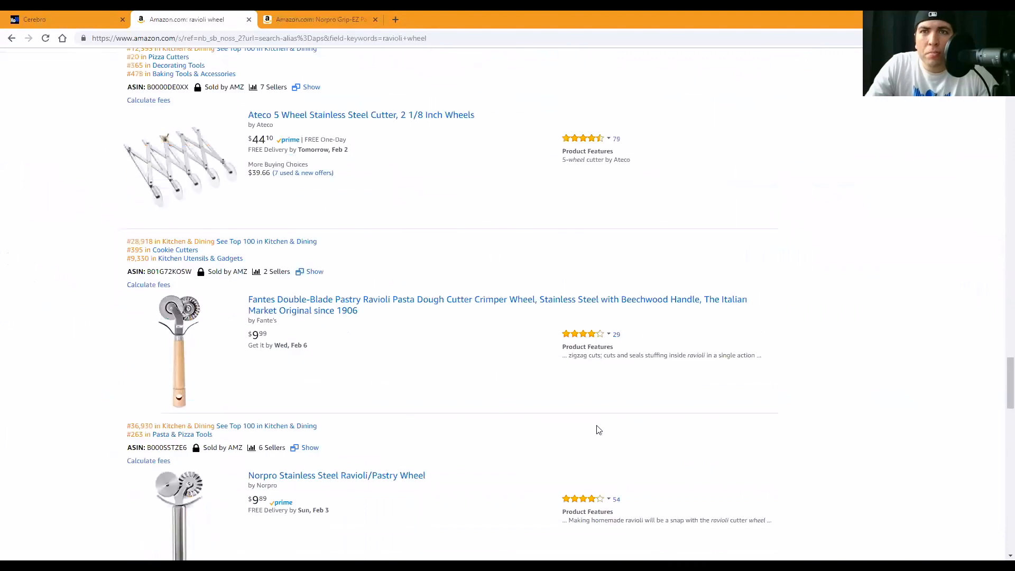
left_click(566, 409)
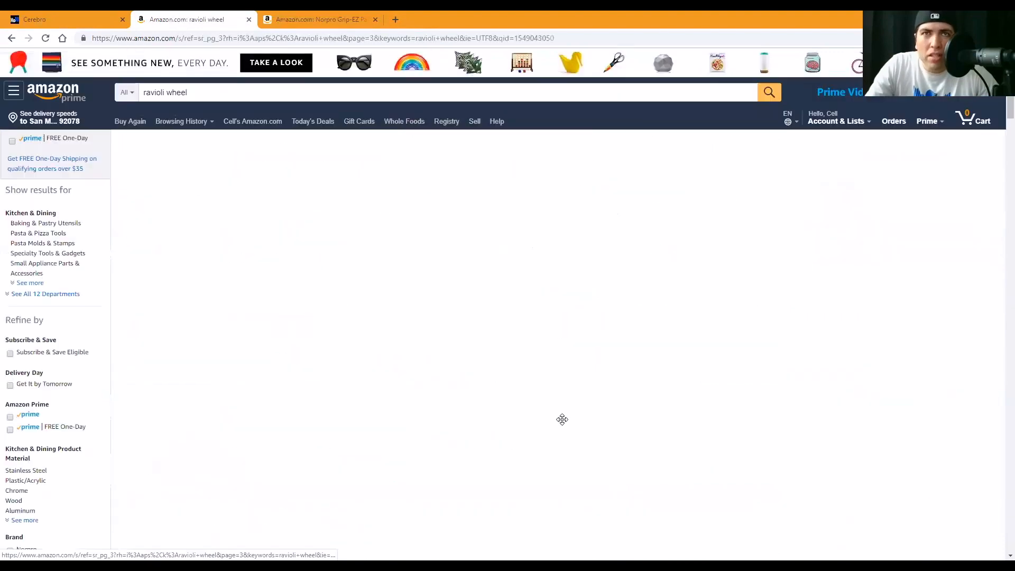
scroll(325, 394, "down", 3)
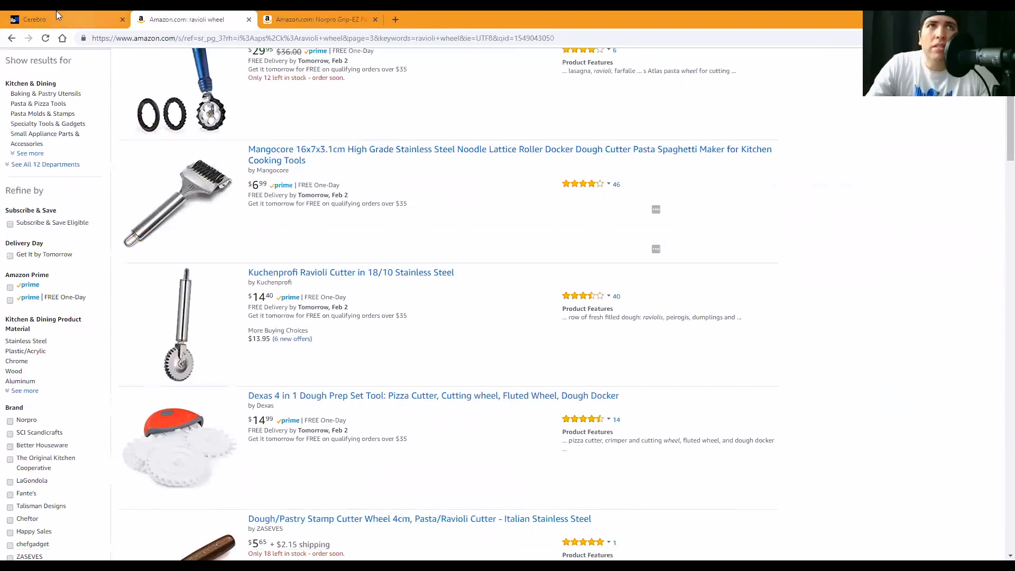
Filter the Cerebro keyword results to the Organic match type
left_click(42, 19)
scroll(654, 345, "down", 5)
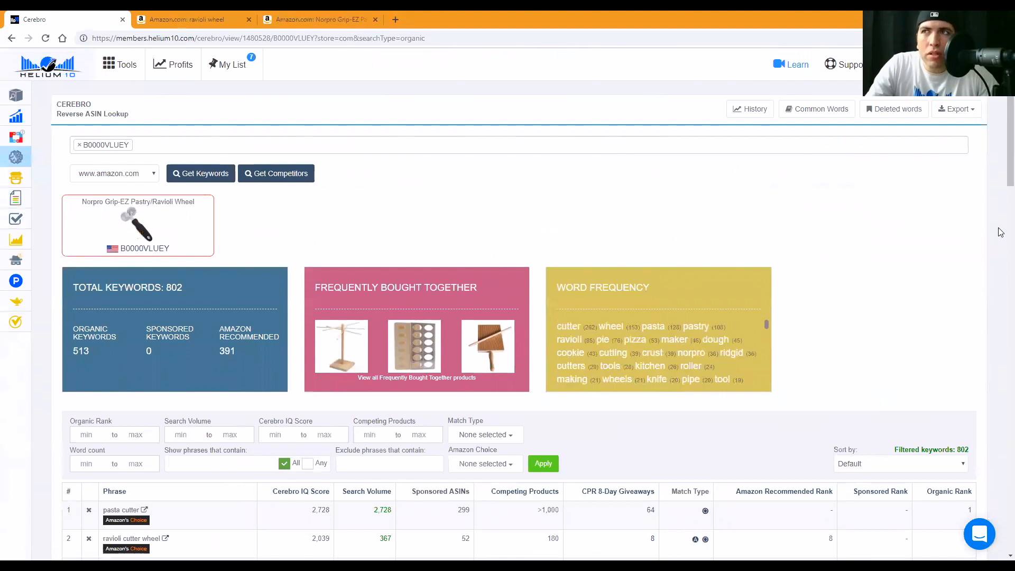
scroll(669, 246, "down", 3)
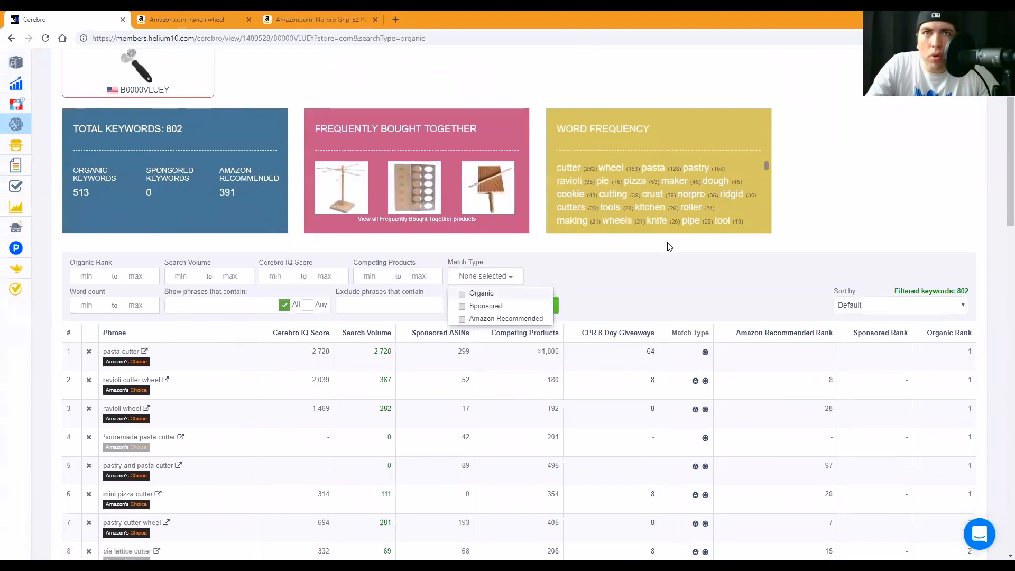
key("space")
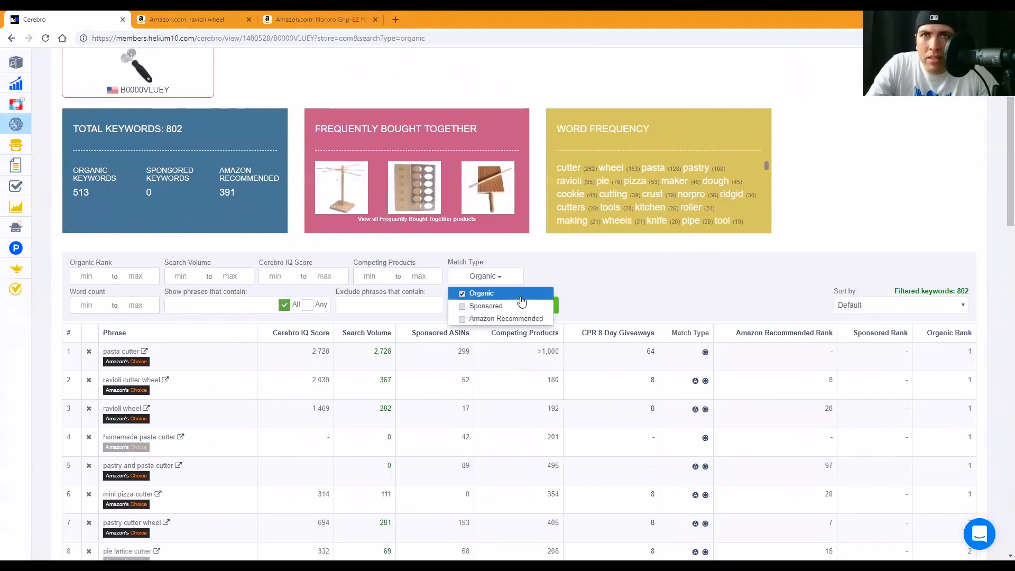
left_click(571, 299)
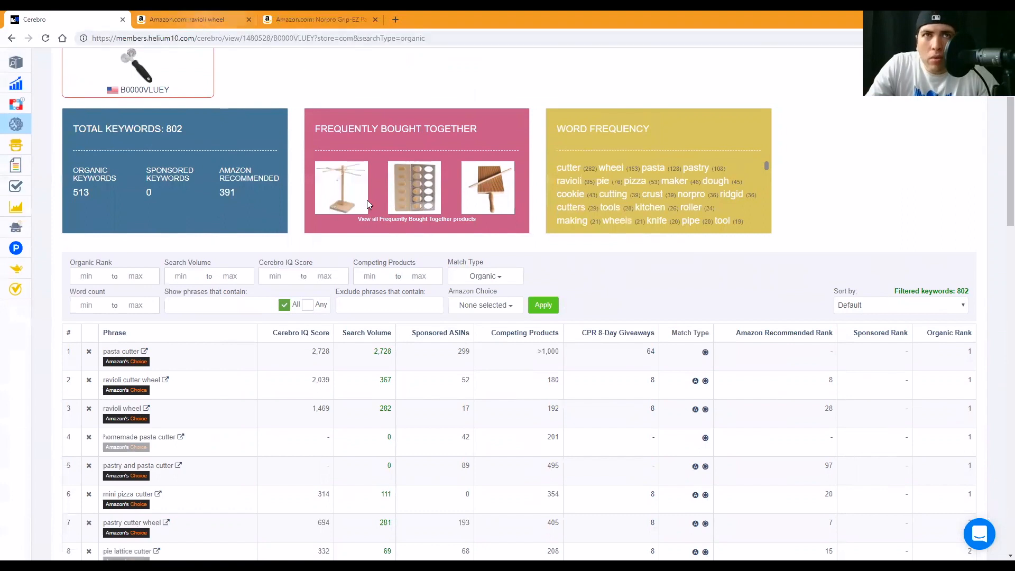
left_click(206, 24)
left_click(74, 24)
left_click(543, 305)
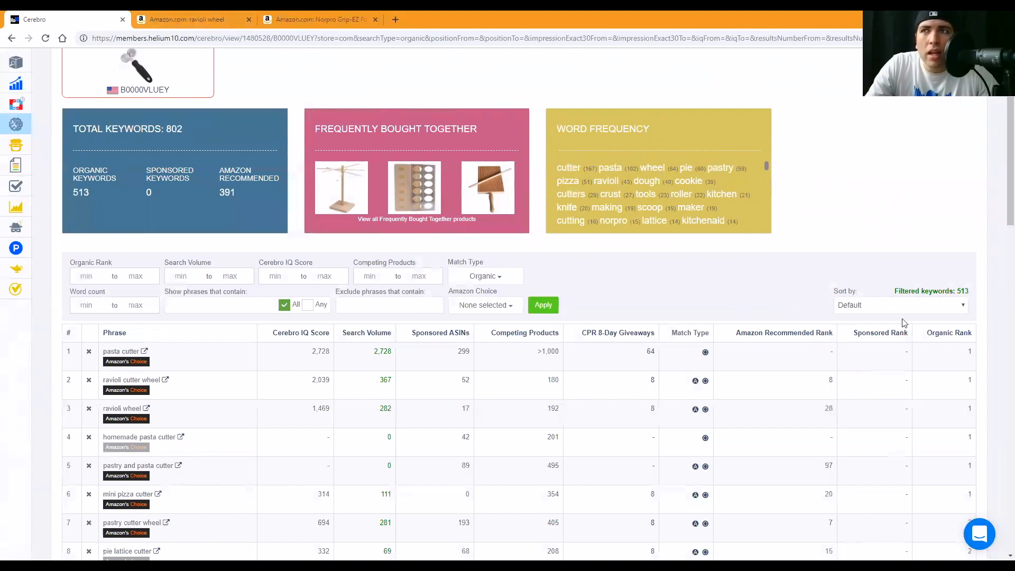
Sort the keywords by organic rank, high to low, and examine the "kitchen equipment for cooking" phrase
left_click(978, 341)
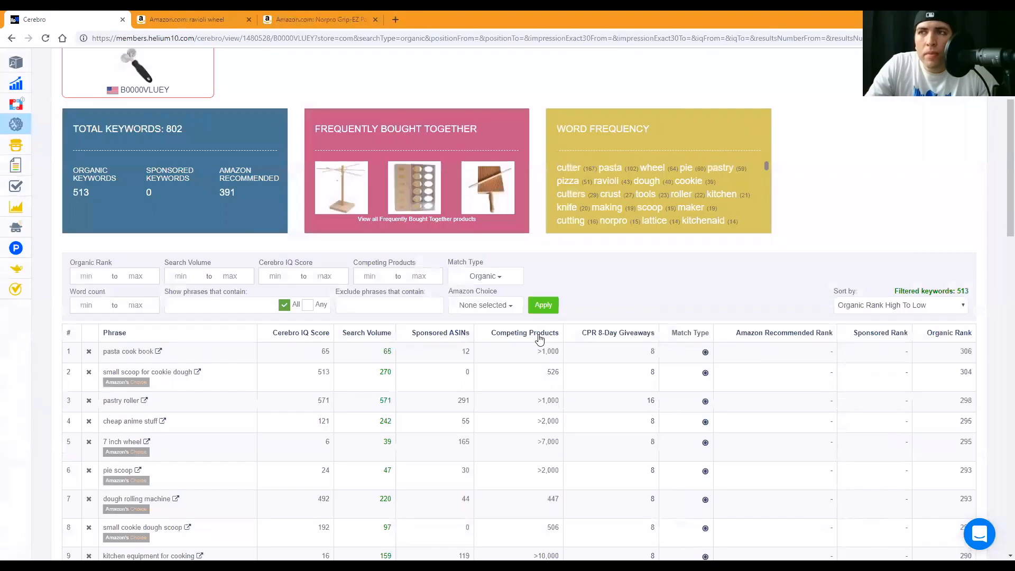
scroll(540, 338, "down", 3)
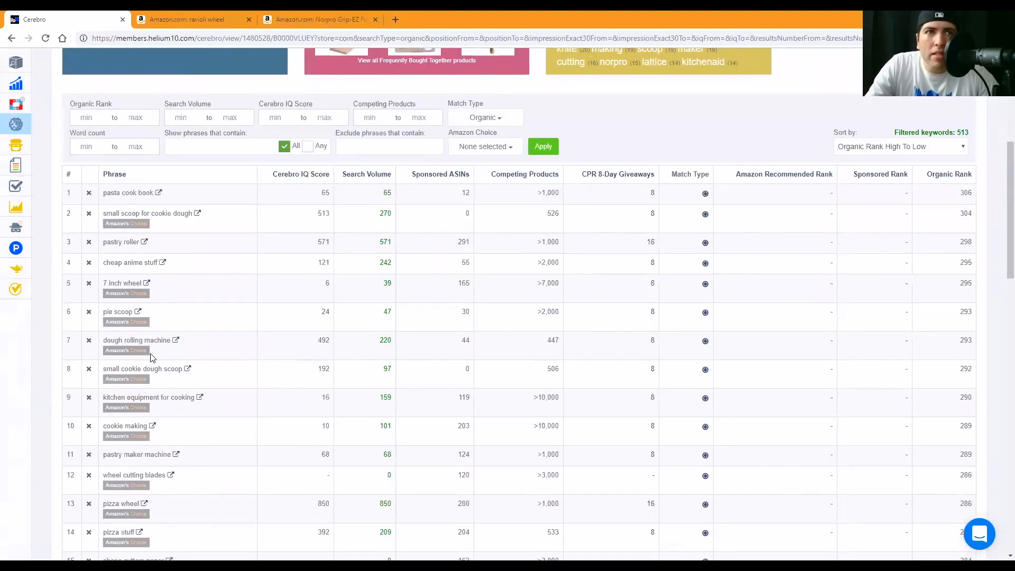
left_click_drag(105, 399, 193, 393)
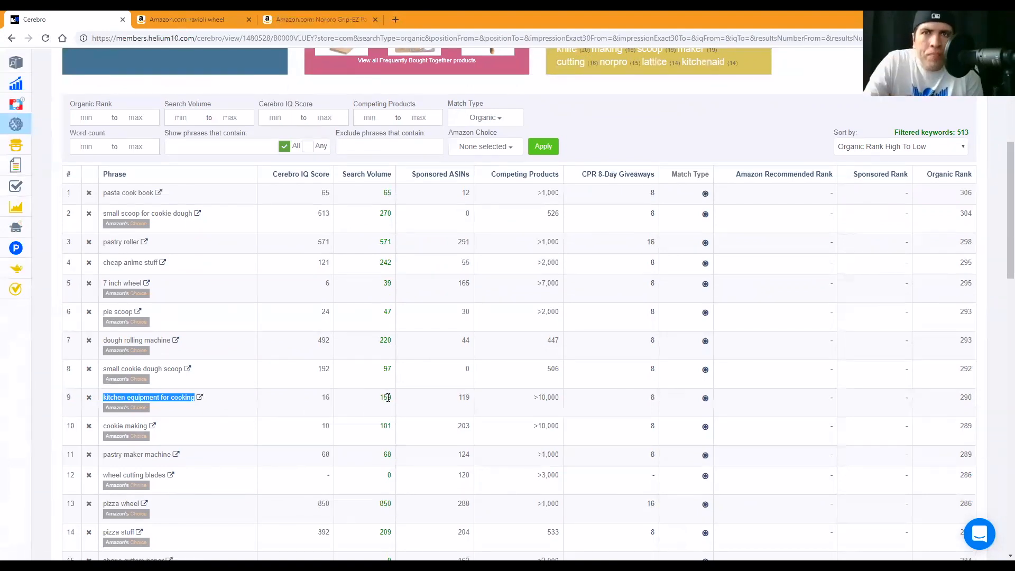
mouse_move(967, 396)
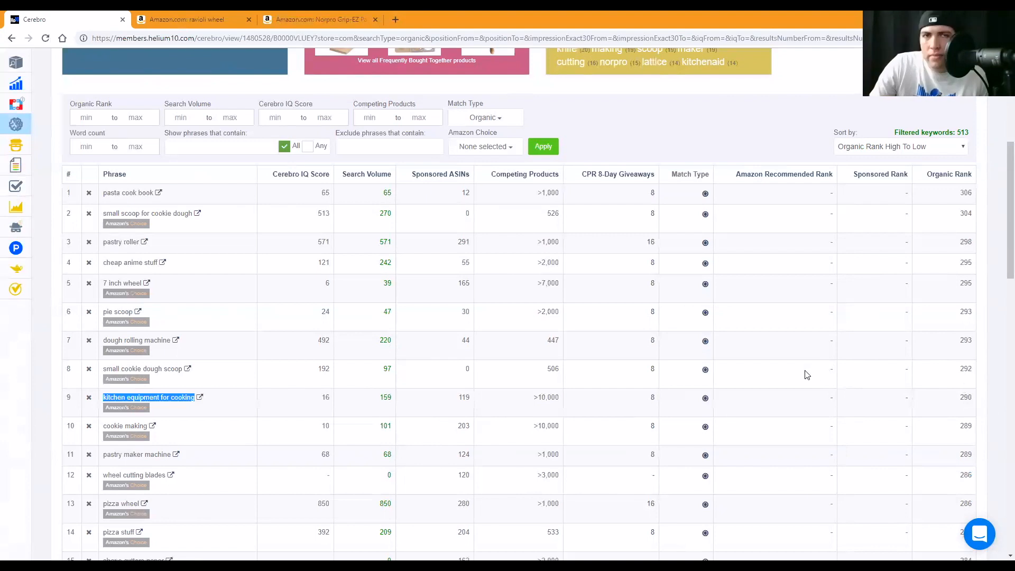
Filter the keyword results to an organic rank of 1 to 20
scroll(805, 374, "up", 3)
scroll(578, 320, "up", 2)
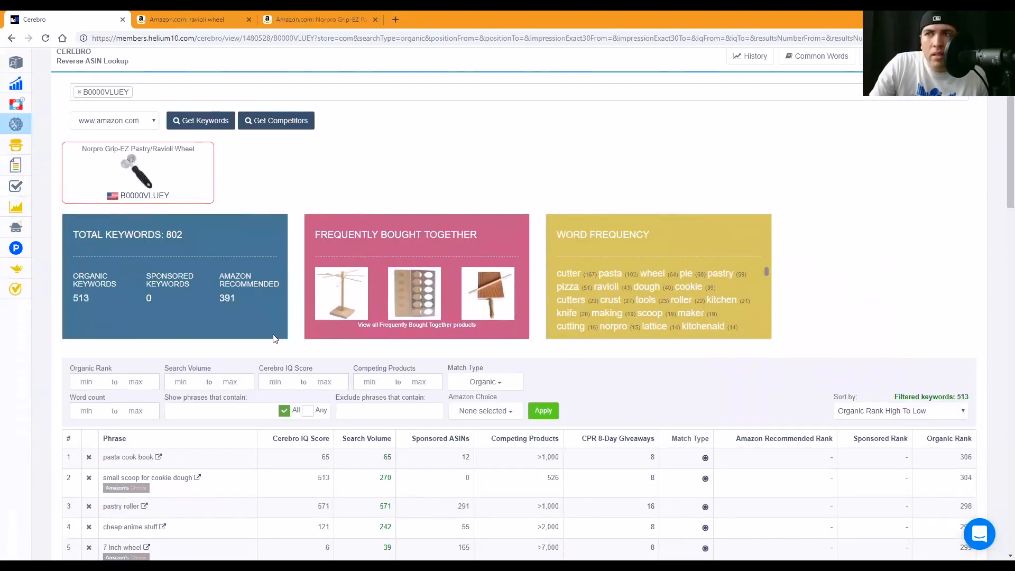
left_click(83, 387)
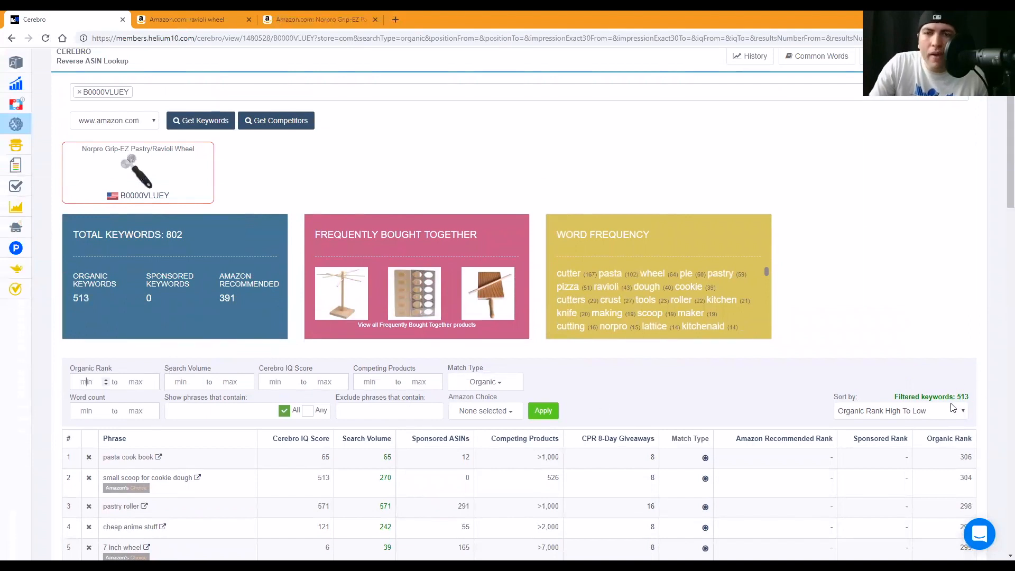
type("1")
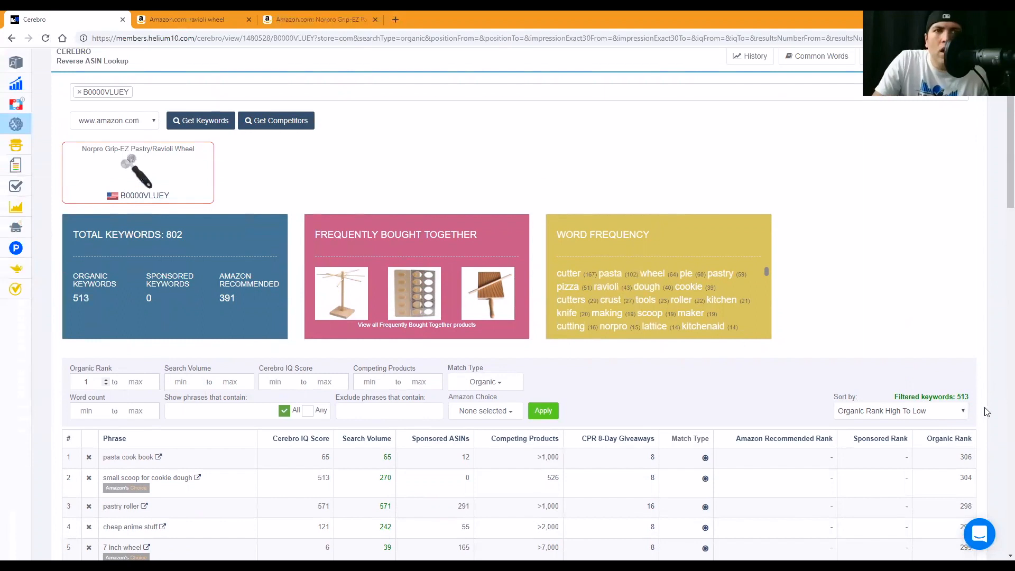
key("Tab")
type("20")
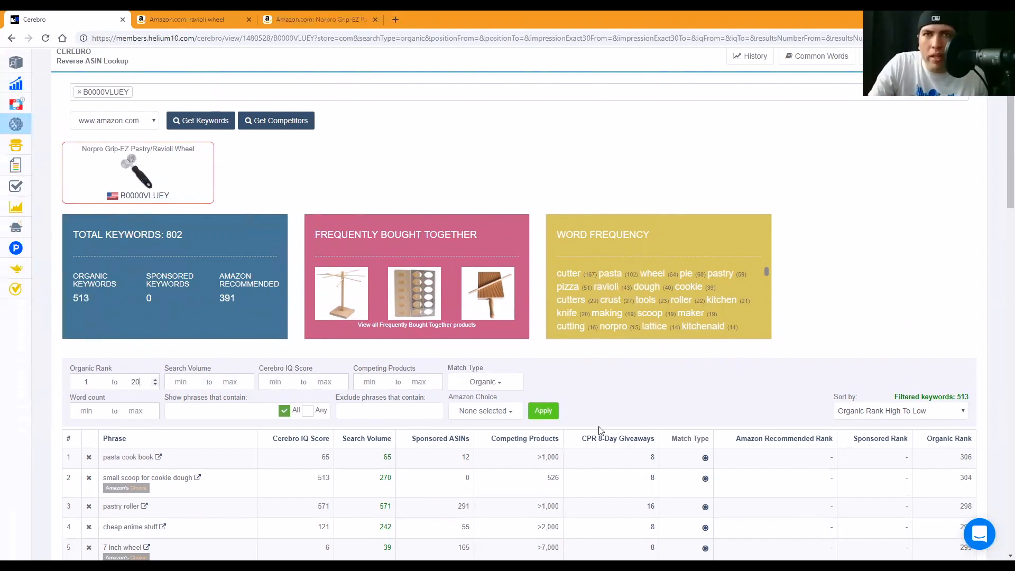
left_click(534, 411)
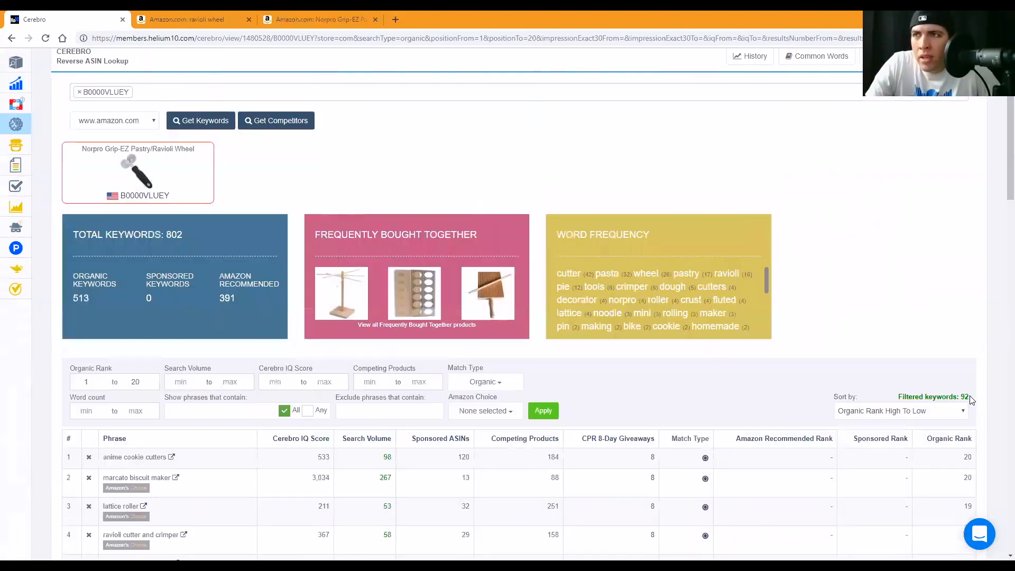
Sort the keywords by search volume, low to high, and highlight the "pasta cutting wheel" phrase and its organic rank
left_click(381, 440)
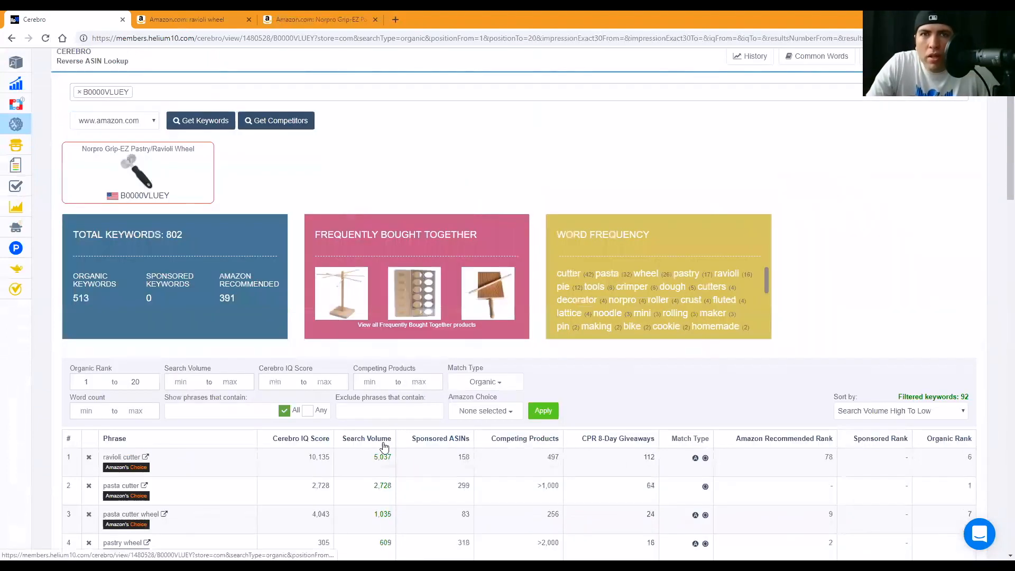
left_click(381, 445)
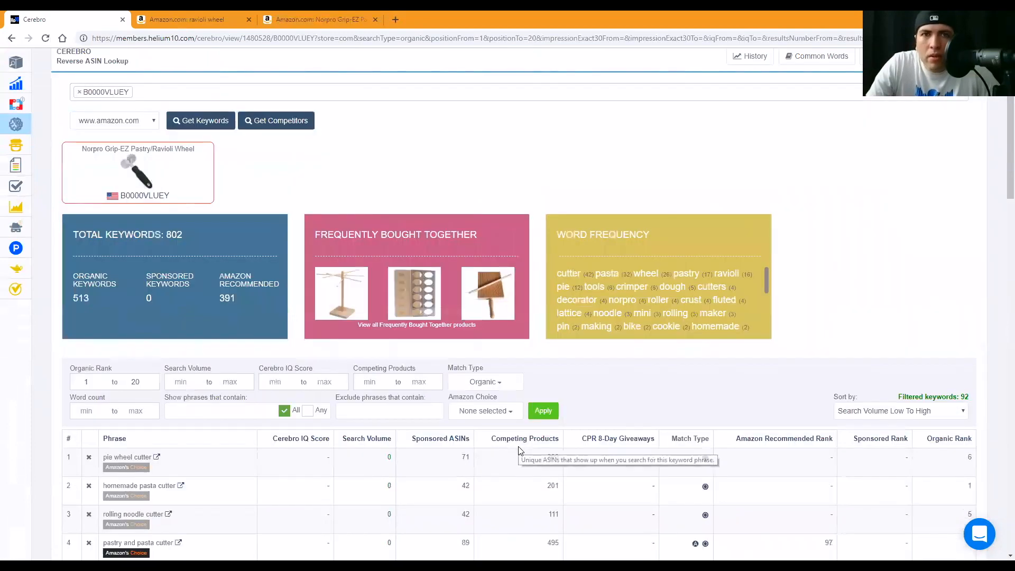
scroll(519, 451, "down", 18)
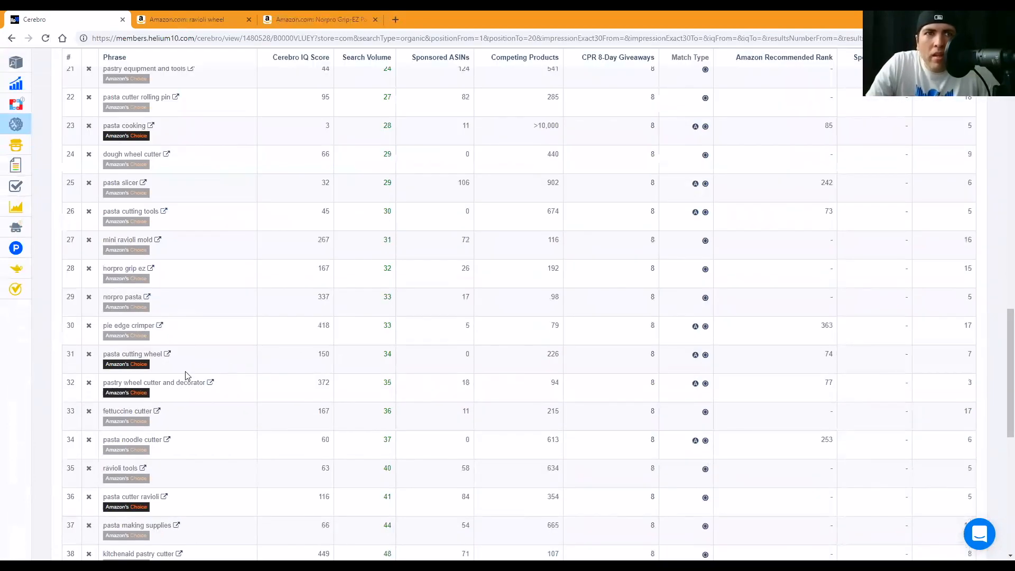
left_click_drag(103, 355, 170, 355)
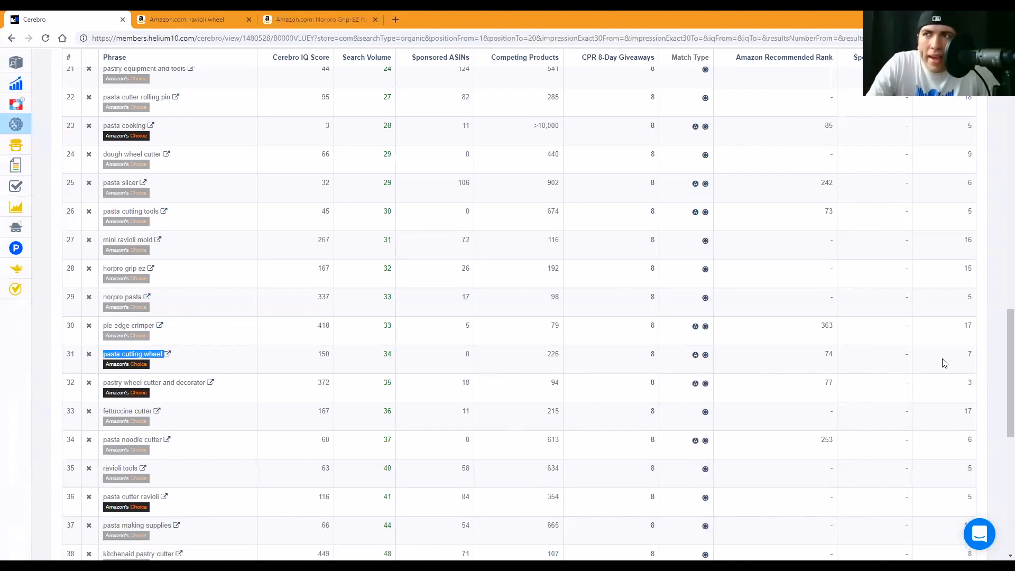
left_click_drag(975, 359, 970, 359)
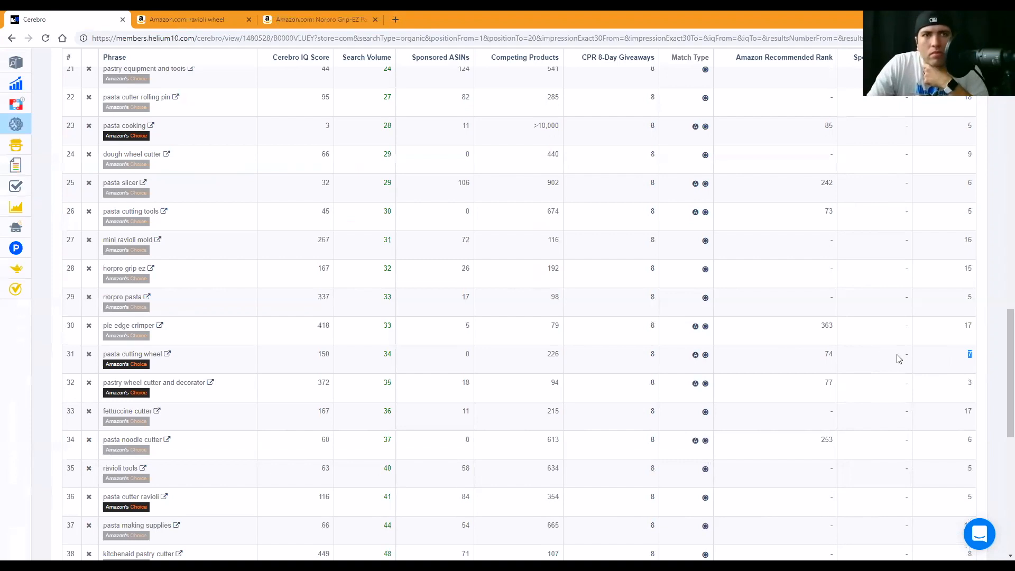
Review the low-search-volume phrases around "pasta cutting wheel" and compare their organic ranks
scroll(875, 370, "up", 5)
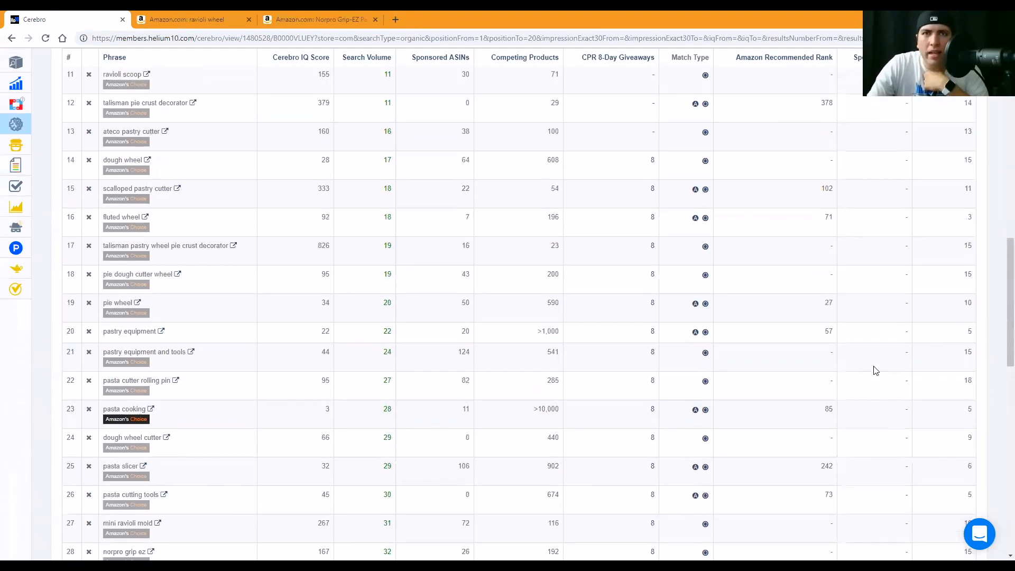
scroll(875, 370, "up", 4)
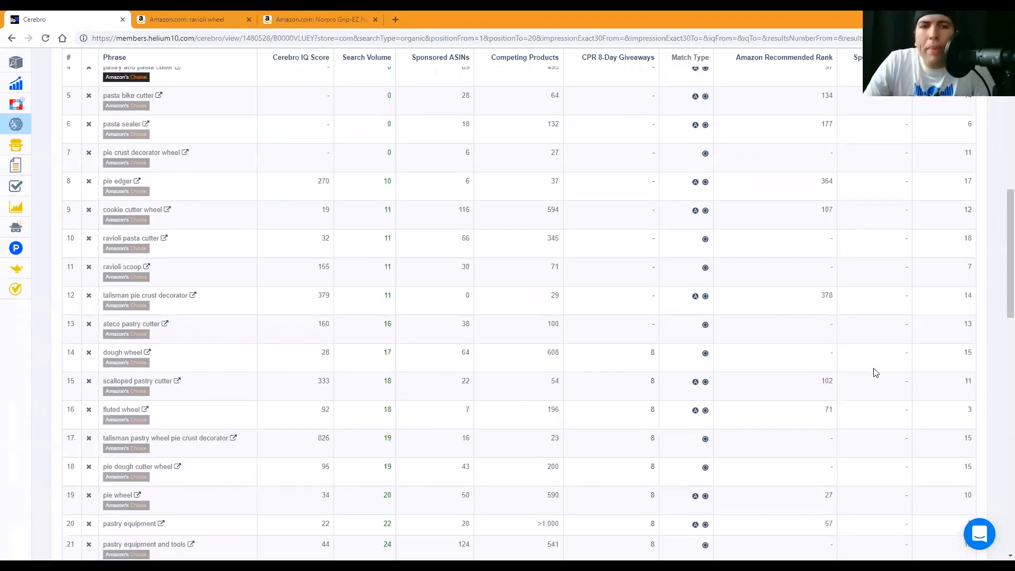
scroll(844, 374, "down", 2)
scroll(622, 421, "down", 5)
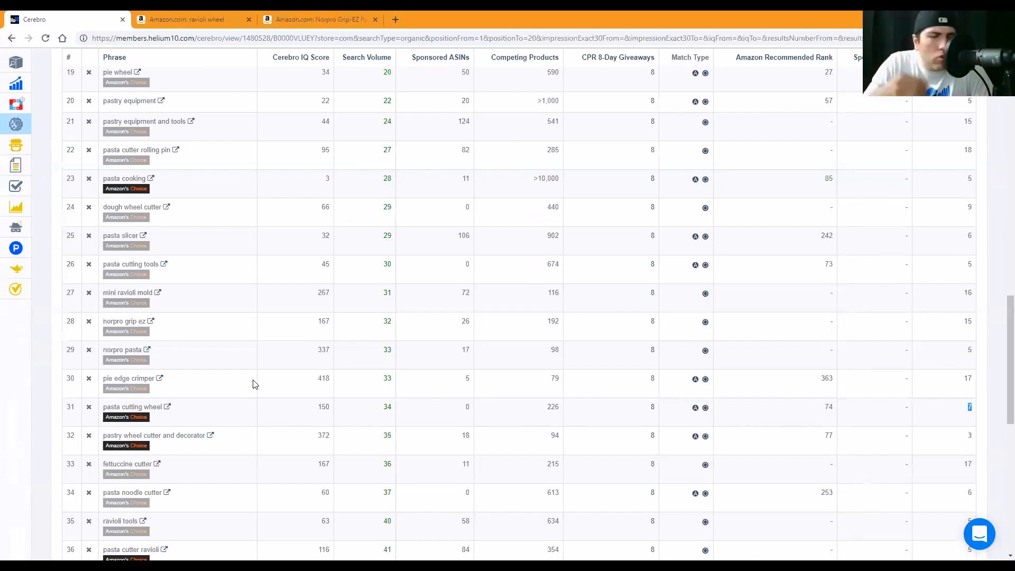
scroll(253, 384, "up", 12)
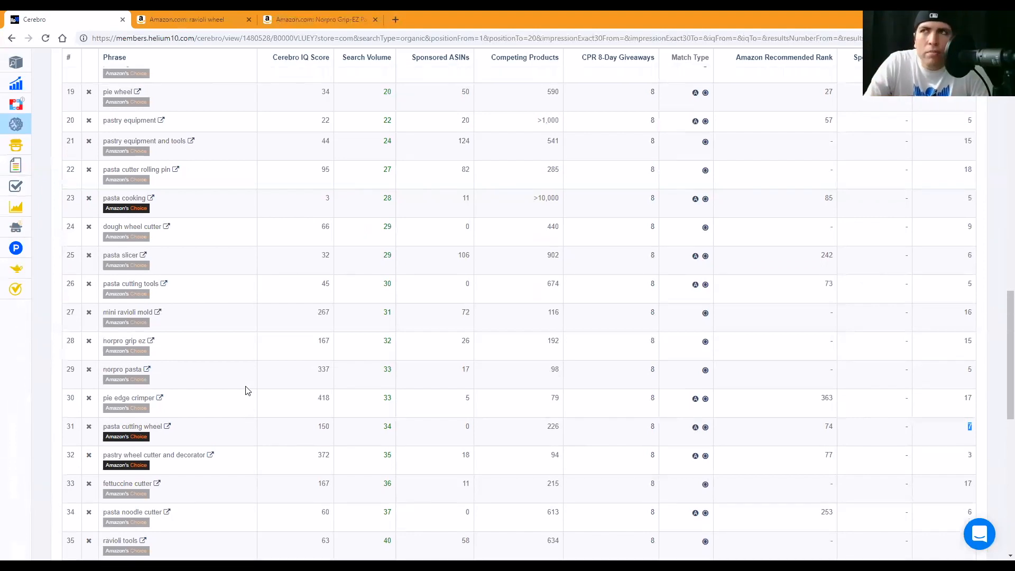
Filter the keyword results to a minimum search volume of 500
scroll(234, 324, "up", 4)
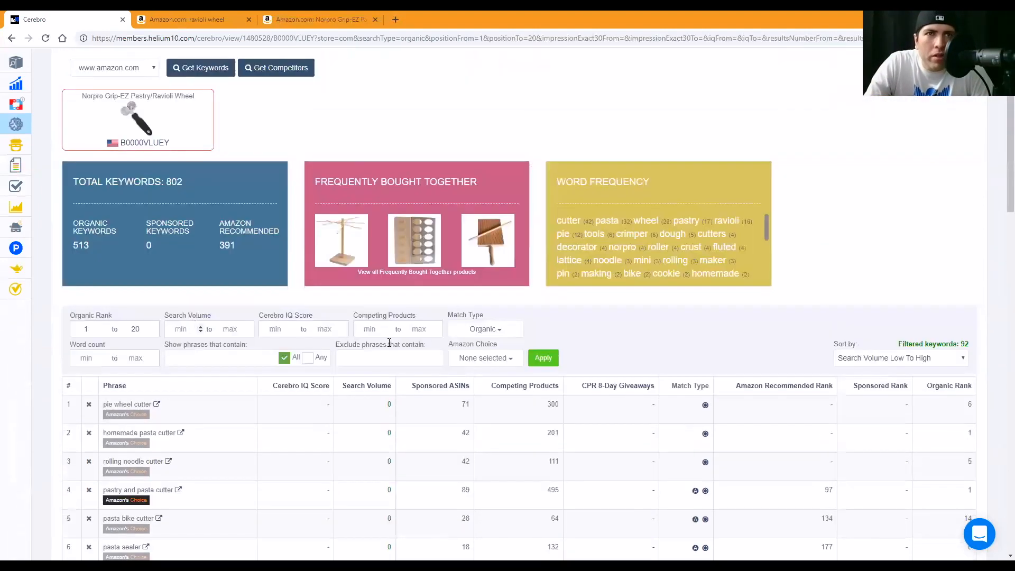
type("500")
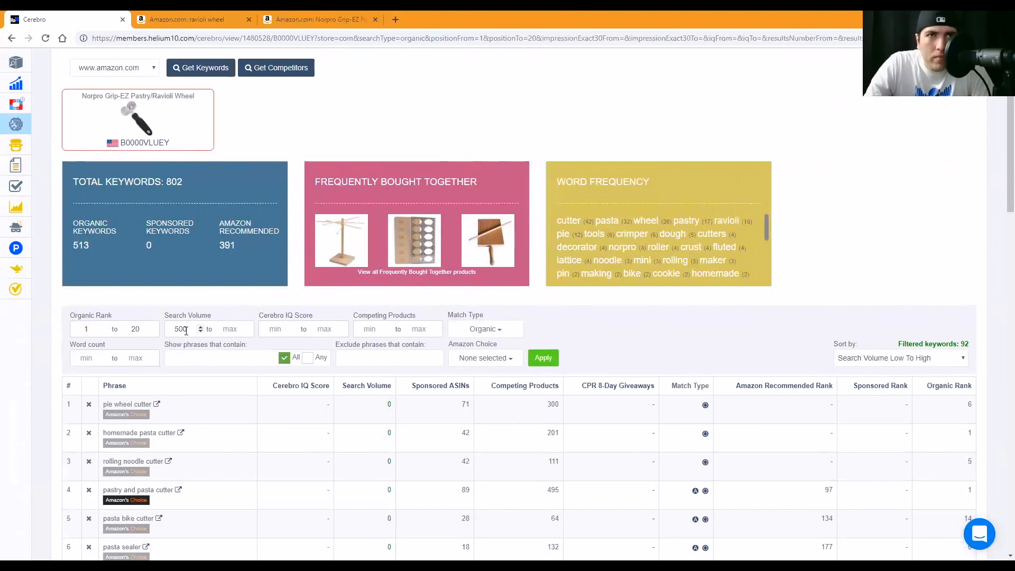
left_click(541, 360)
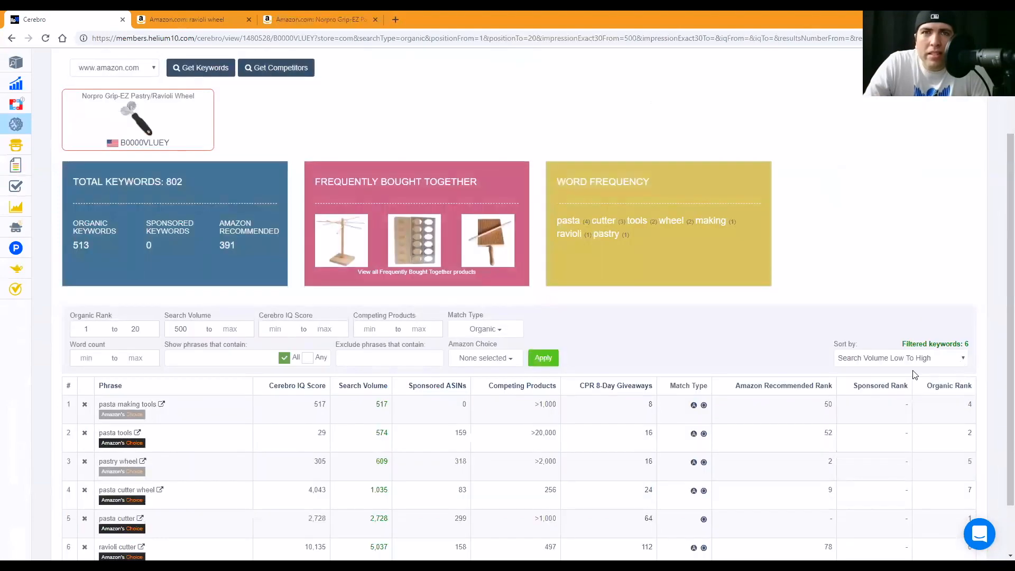
Compare the search volumes and organic ranks of the "pasta cutter" and "ravioli cutter" phrases in the filtered results
scroll(913, 374, "down", 2)
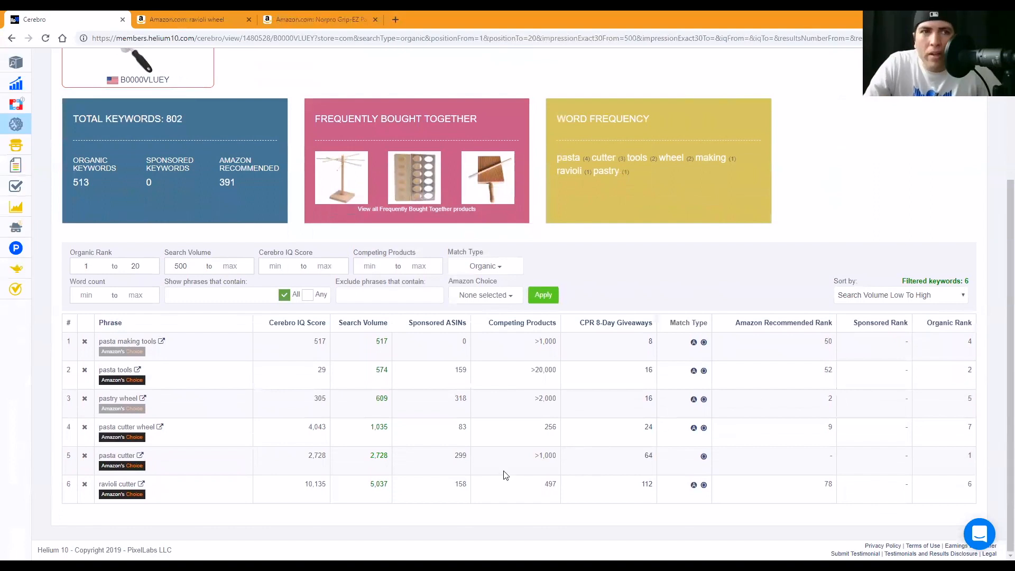
left_click_drag(98, 456, 138, 456)
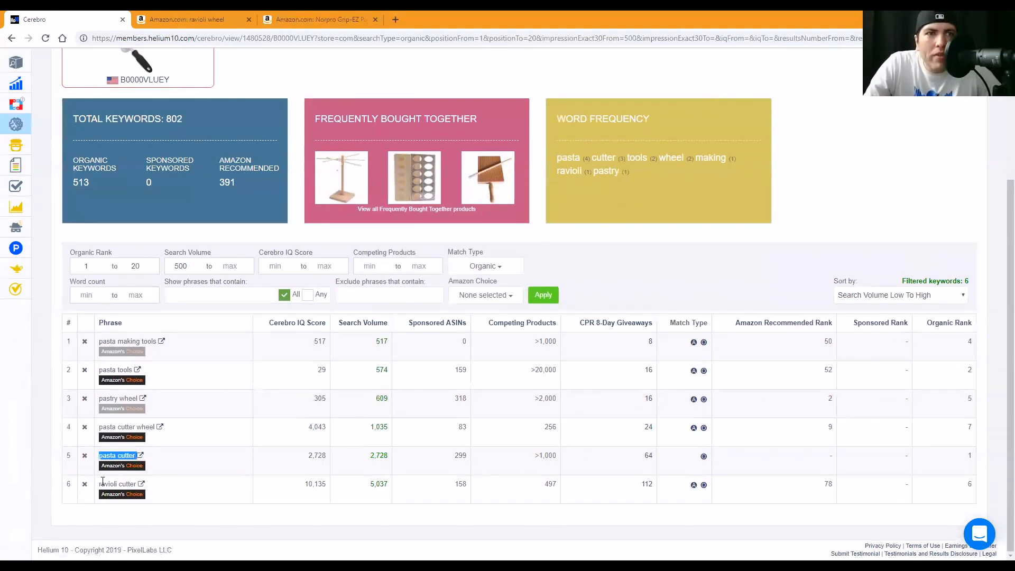
left_click_drag(370, 457, 380, 483)
left_click(386, 458)
left_click_drag(963, 456, 972, 485)
double_click(971, 457)
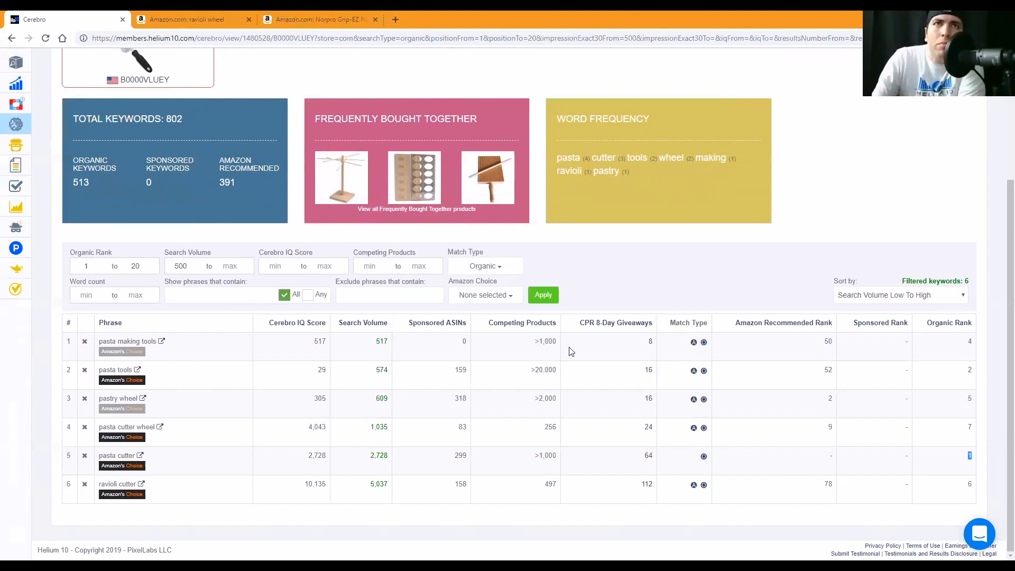
Look over the Amazon "ravioli wheel" search results and the Norpro Grip-EZ Pastry/Ravioli Wheel listing, and return to the Cerebro keyword results
key("ctrl+Tab")
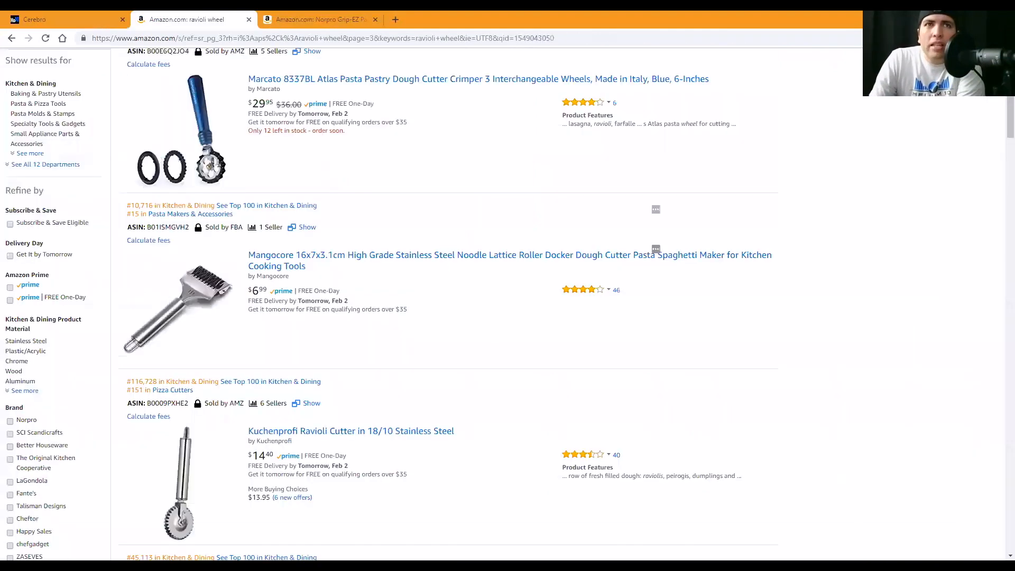
scroll(344, 97, "down", 5)
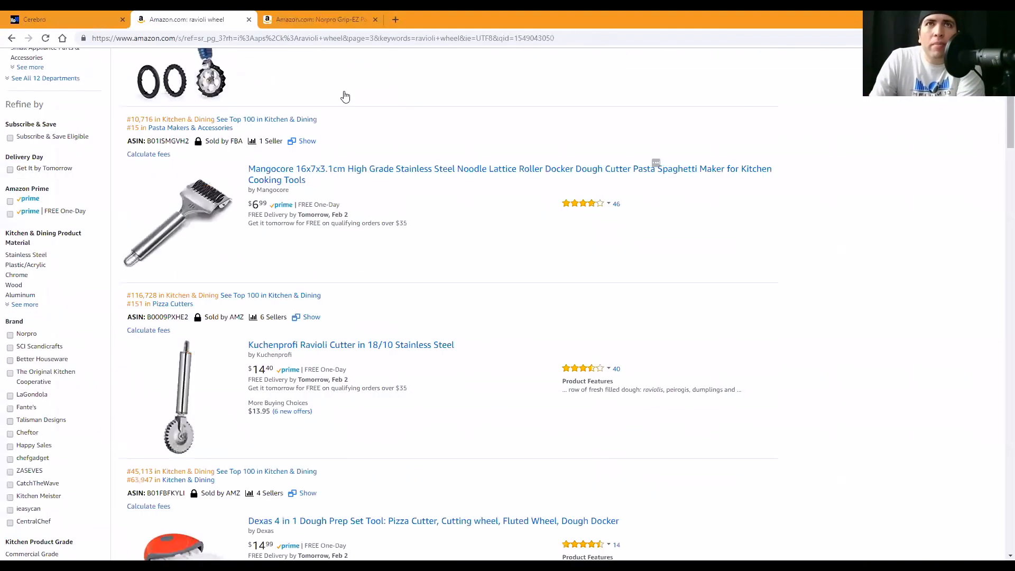
scroll(349, 185, "down", 1)
key("ctrl+Tab")
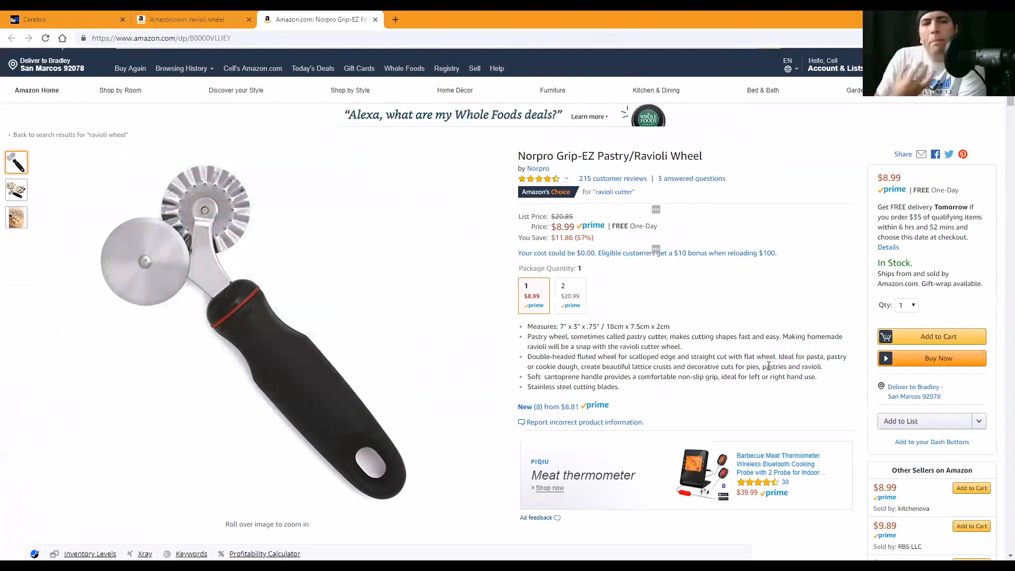
left_click(96, 19)
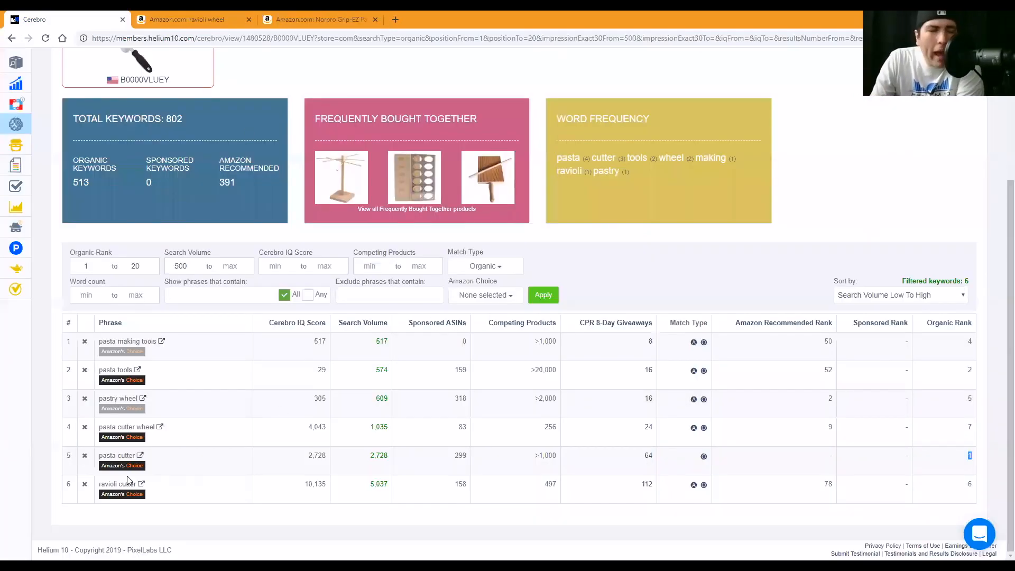